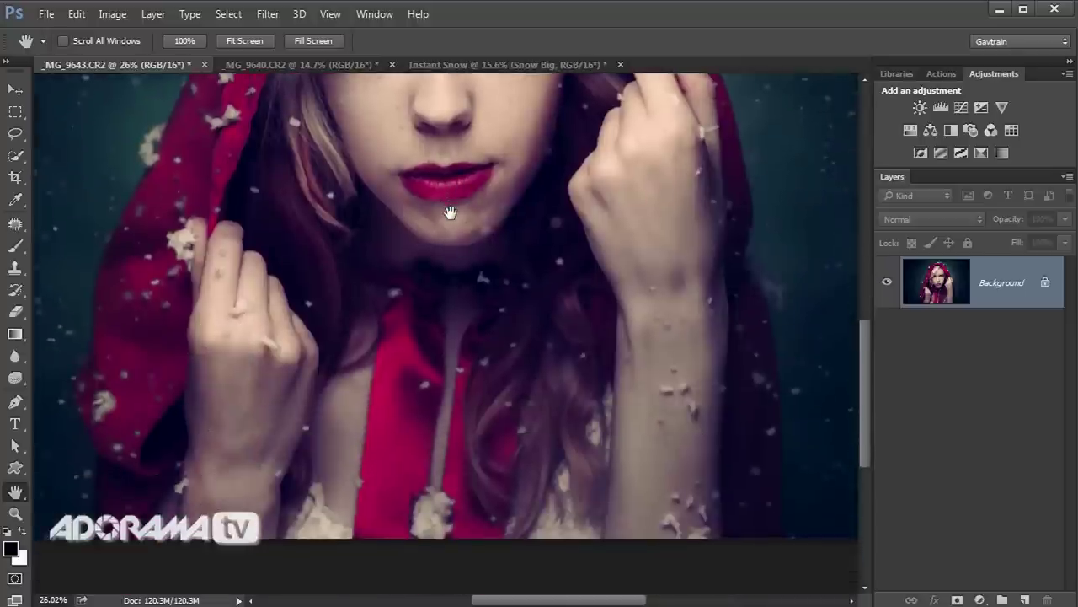
- Remove the small snow spots on the cheek below the eye with the Spot Healing Brush at size 60
left_click_drag(441, 299, 413, 530)
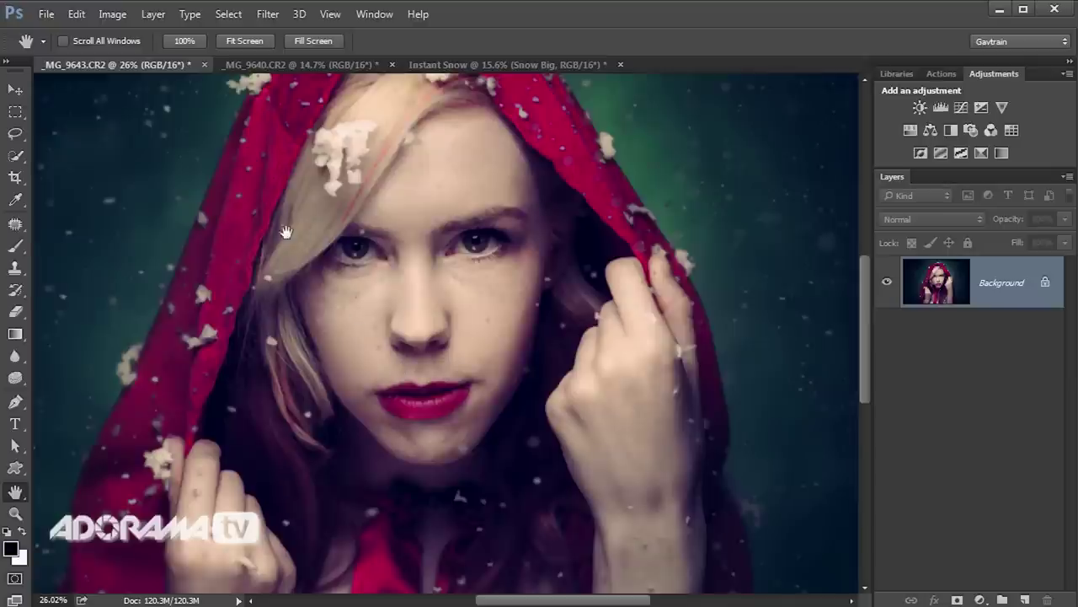
left_click(18, 230)
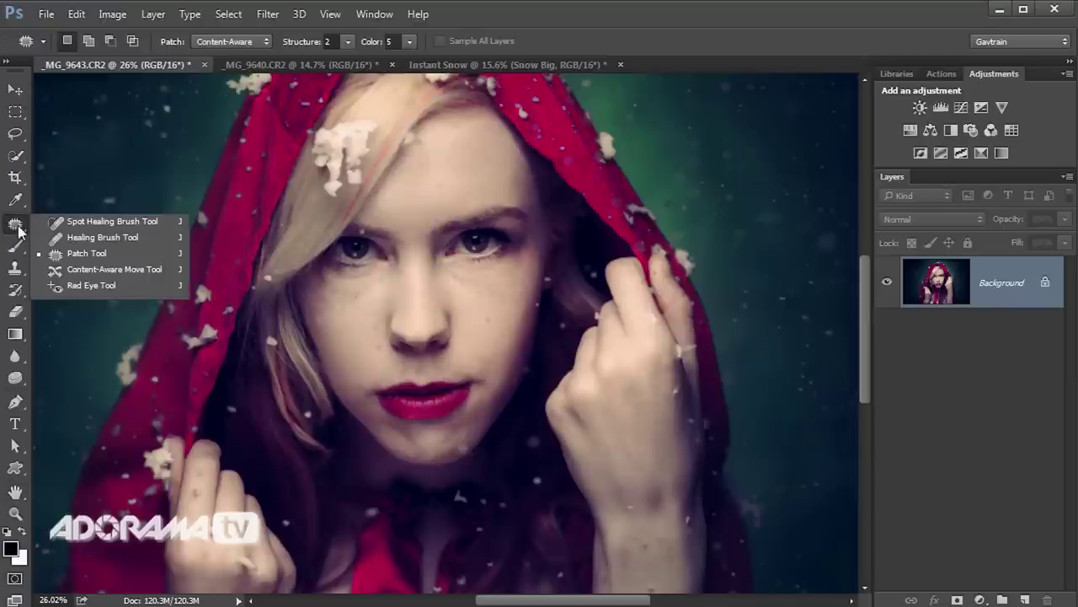
left_click(92, 221)
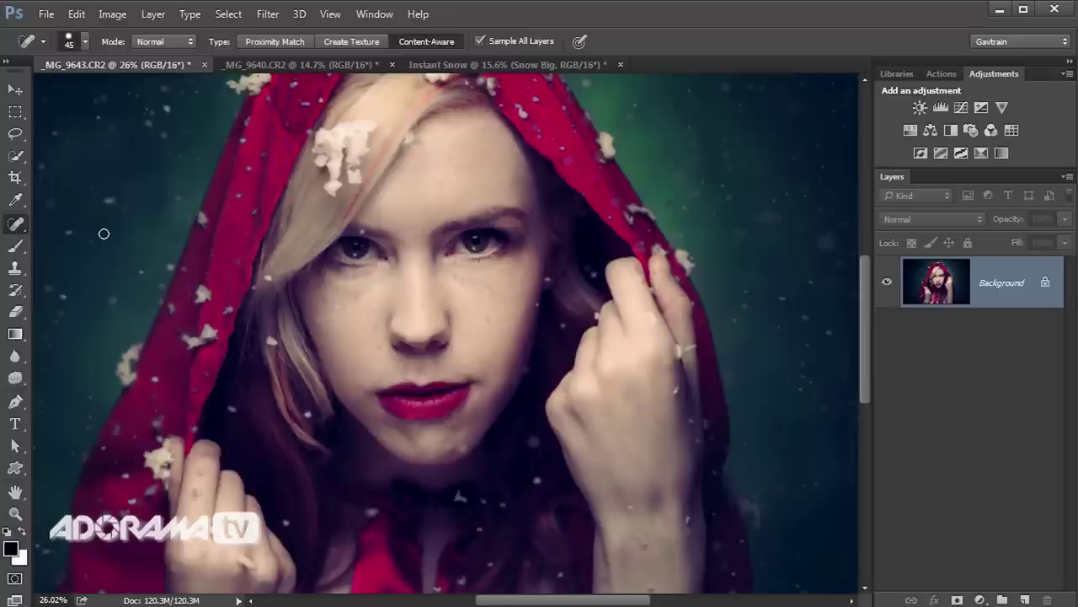
scroll(354, 229, "up", 1)
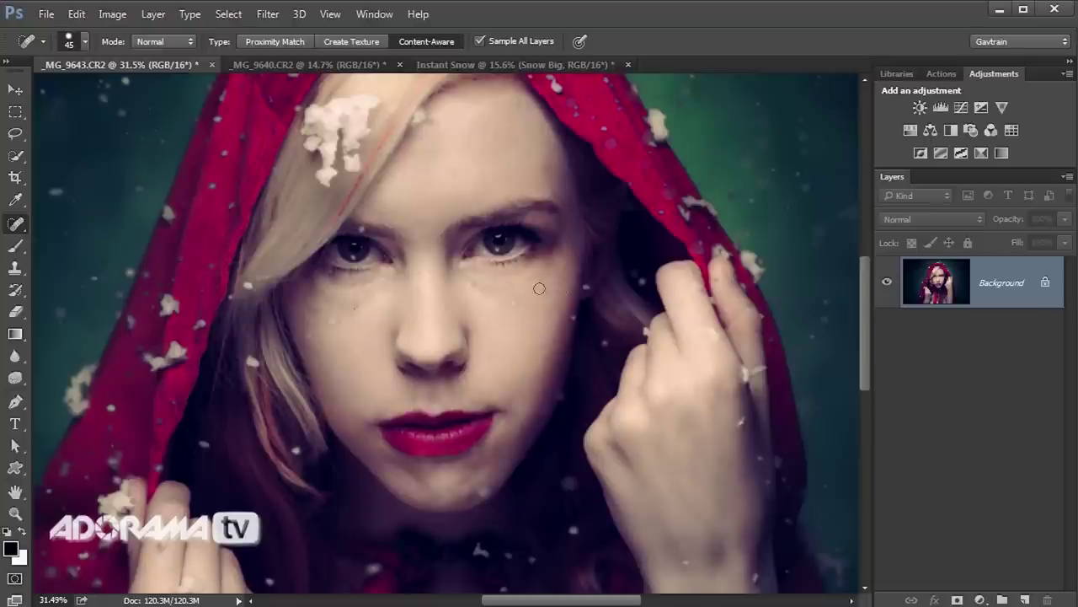
key("bracketright")
key("bracketright")
key("bracketright")
left_click(514, 304)
- Replace the snowy pompom at the end of the cape's ribbon using the Patch tool in Content-Aware mode, Structure 2, Color 5
scroll(454, 338, "down", 1)
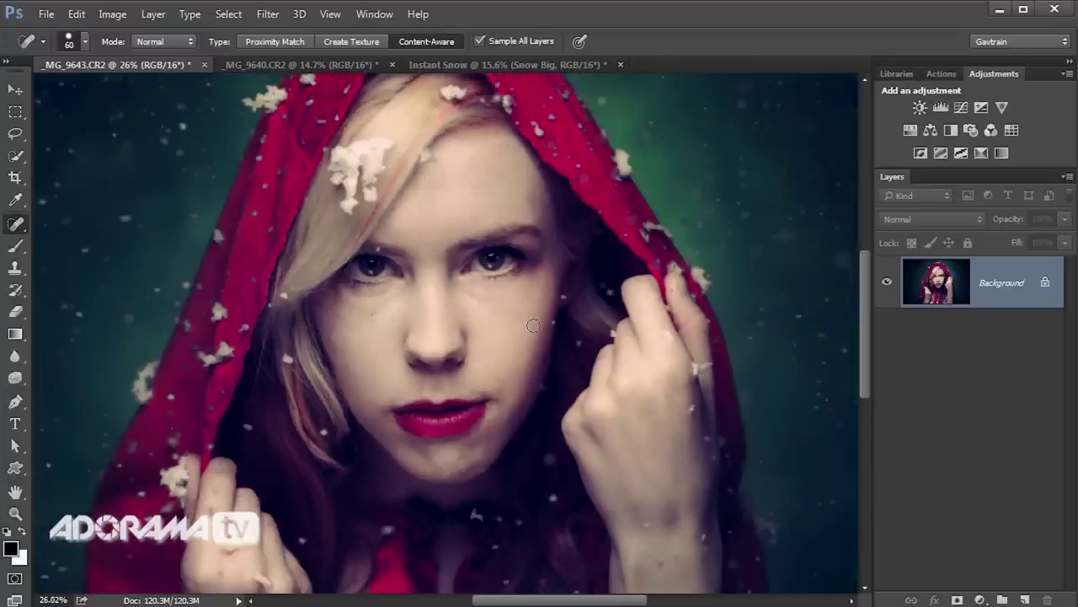
left_click_drag(531, 473, 496, 228)
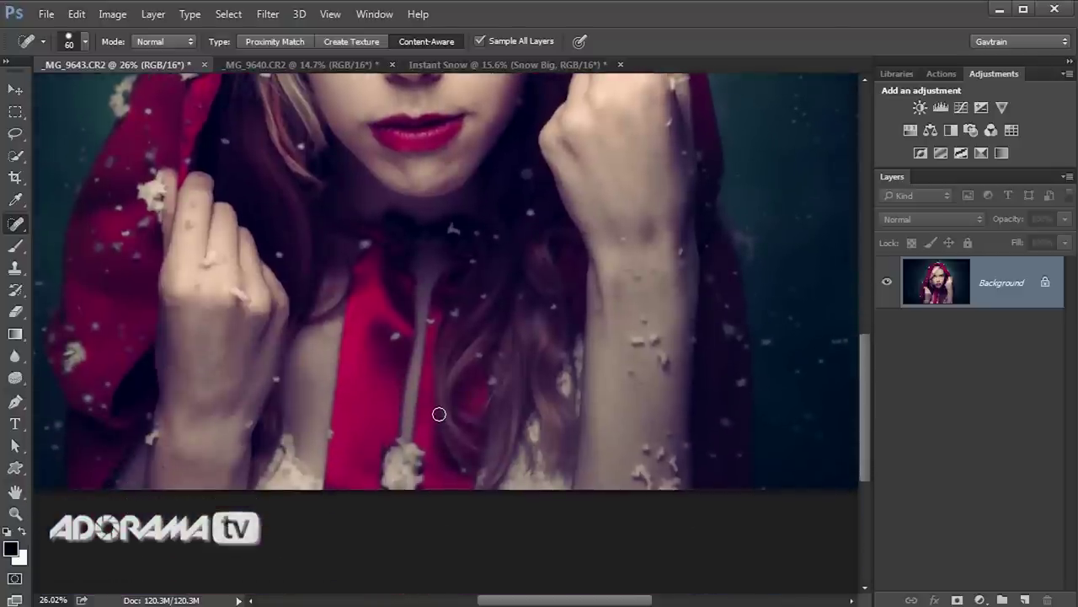
left_click(13, 227)
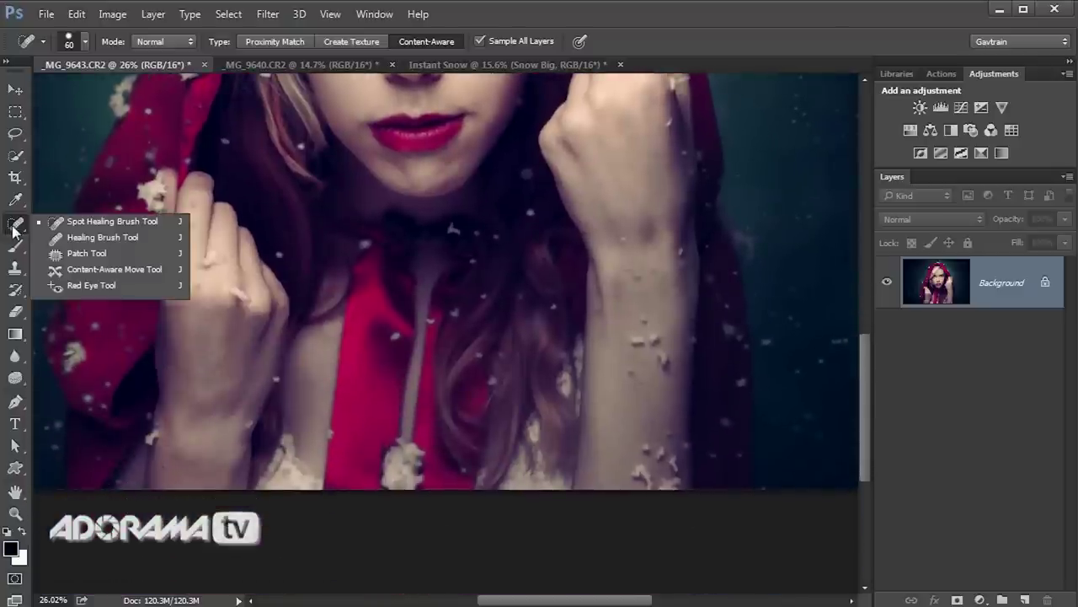
left_click(81, 255)
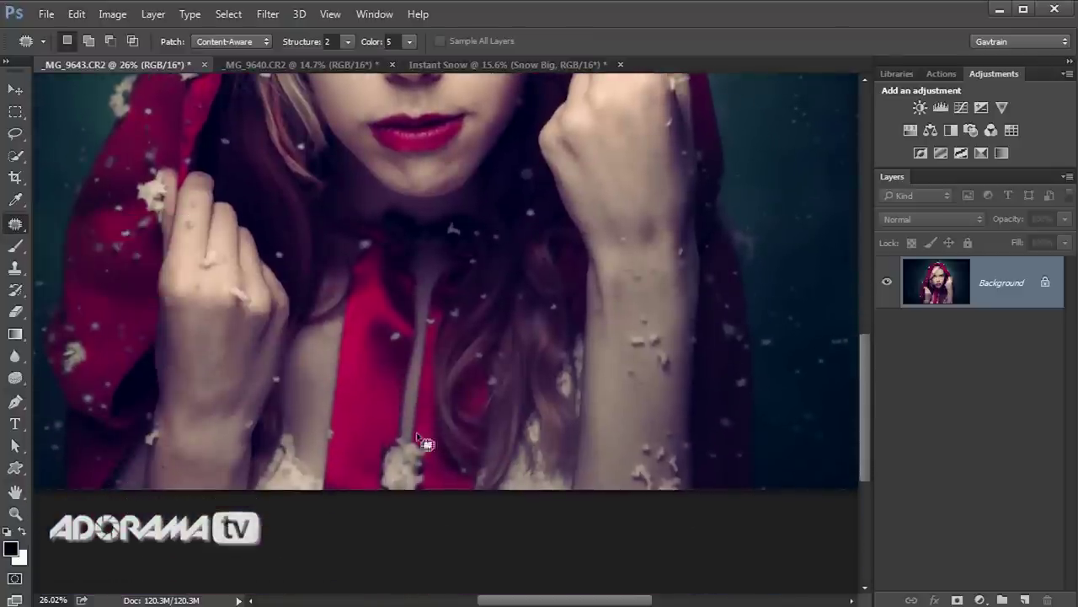
mouse_move(427, 447)
left_mouse_down()
mouse_move(394, 431)
mouse_move(375, 455)
mouse_move(376, 498)
mouse_move(417, 507)
mouse_move(438, 490)
mouse_move(434, 464)
mouse_move(419, 486)
mouse_move(416, 396)
mouse_move(399, 404)
mouse_move(389, 389)
mouse_move(437, 391)
mouse_move(420, 388)
mouse_move(425, 409)
left_mouse_up()
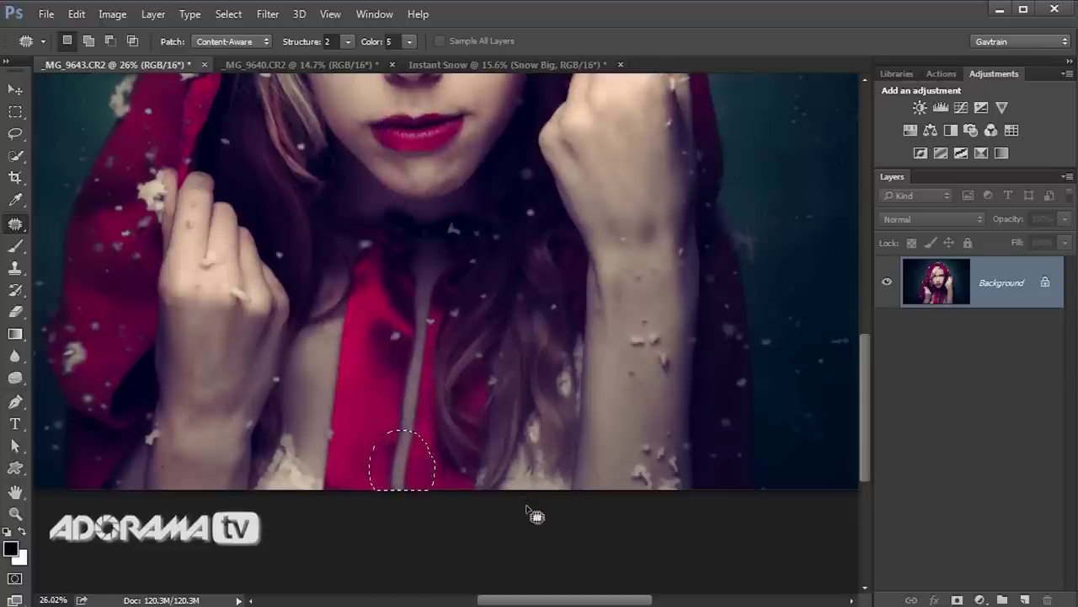
- Copy a rectangular area covering the snow-free blonde fringe, adjoining hood and eye from _MG_9640.CR2
left_click_drag(363, 101, 344, 404)
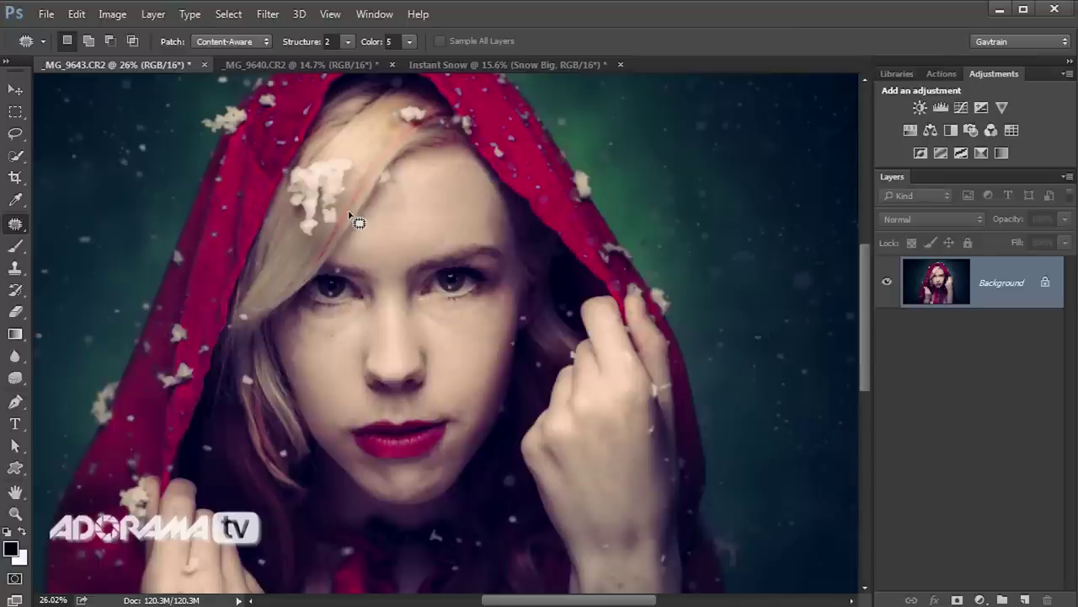
left_click_drag(330, 194, 323, 223)
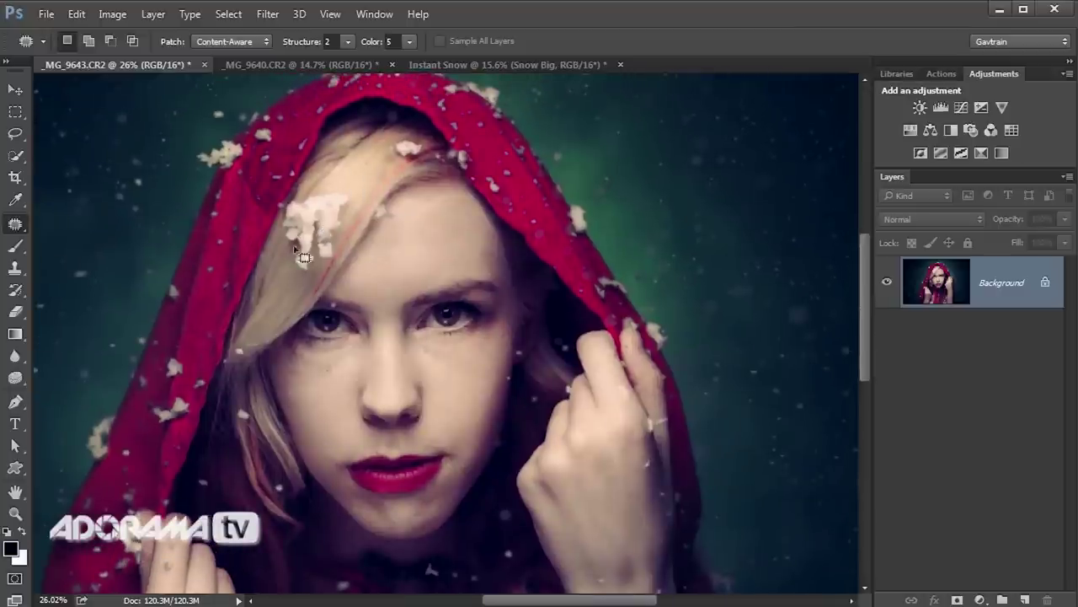
left_click(307, 68)
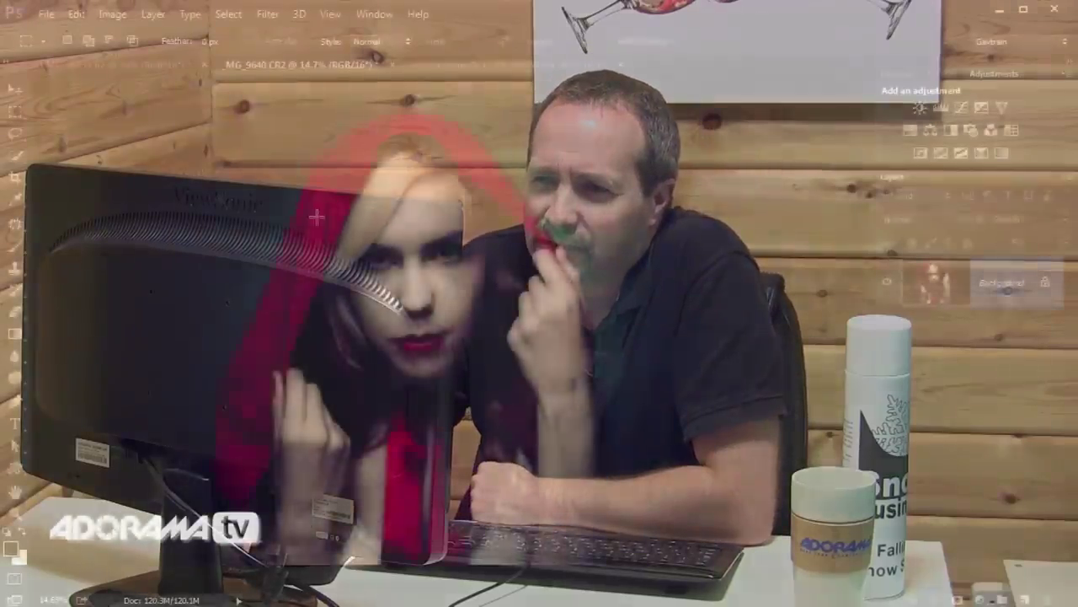
left_click_drag(316, 145, 412, 300)
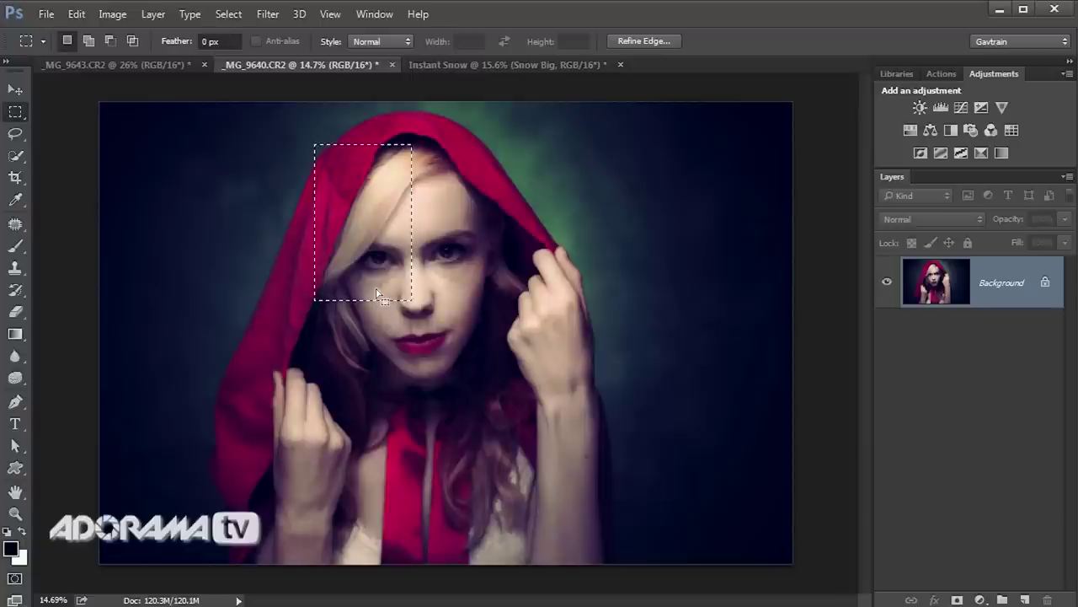
left_click(75, 14)
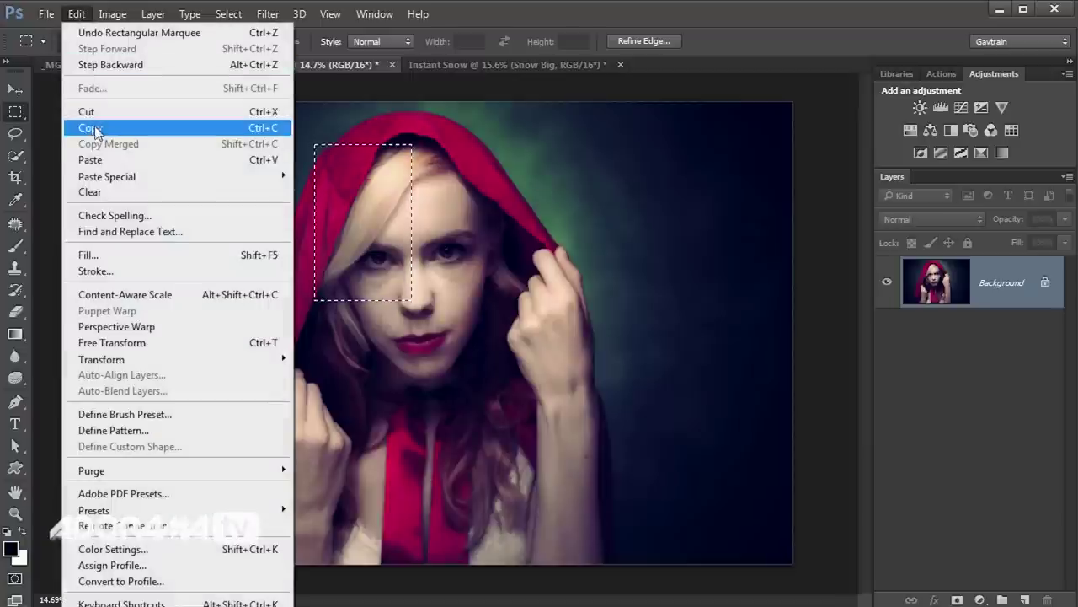
left_click(96, 123)
- Paste the copied hair and hood area into _MG_9643.CR2 as a new layer
left_click(103, 68)
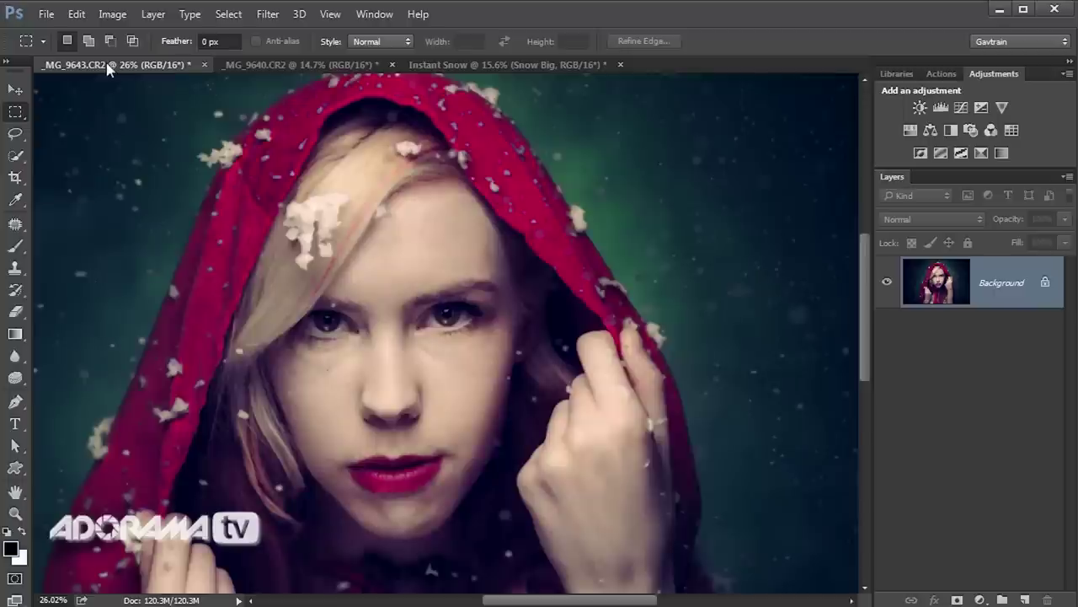
left_click(76, 14)
left_click(108, 159)
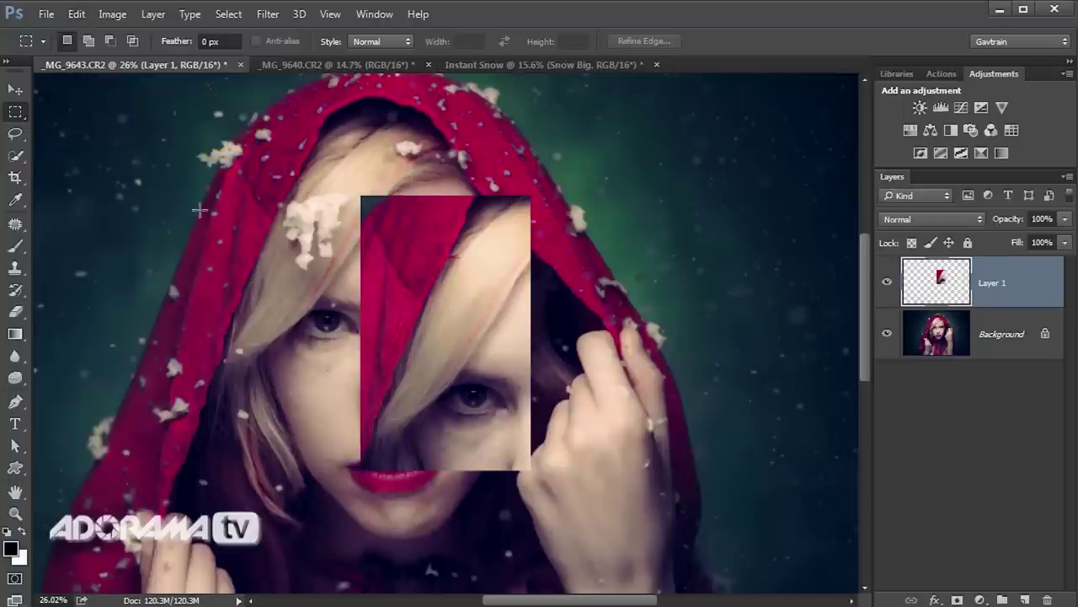
- Align the pasted area over the matching hair and eye at 56% layer opacity, and restore the opacity to 100%
left_click_drag(1011, 220, 969, 220)
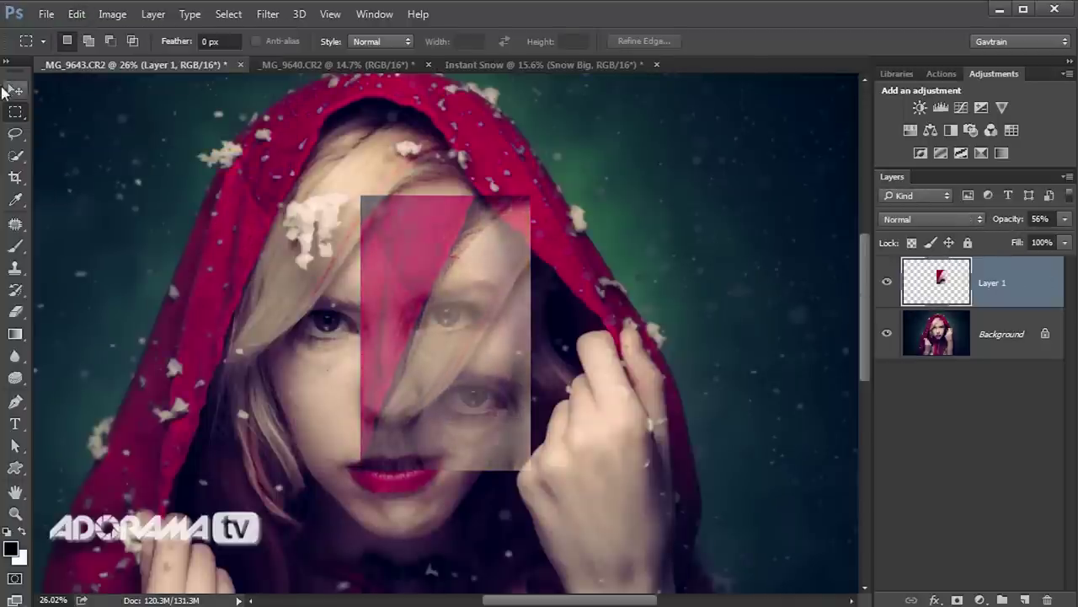
left_click(15, 88)
left_click_drag(500, 372, 338, 288)
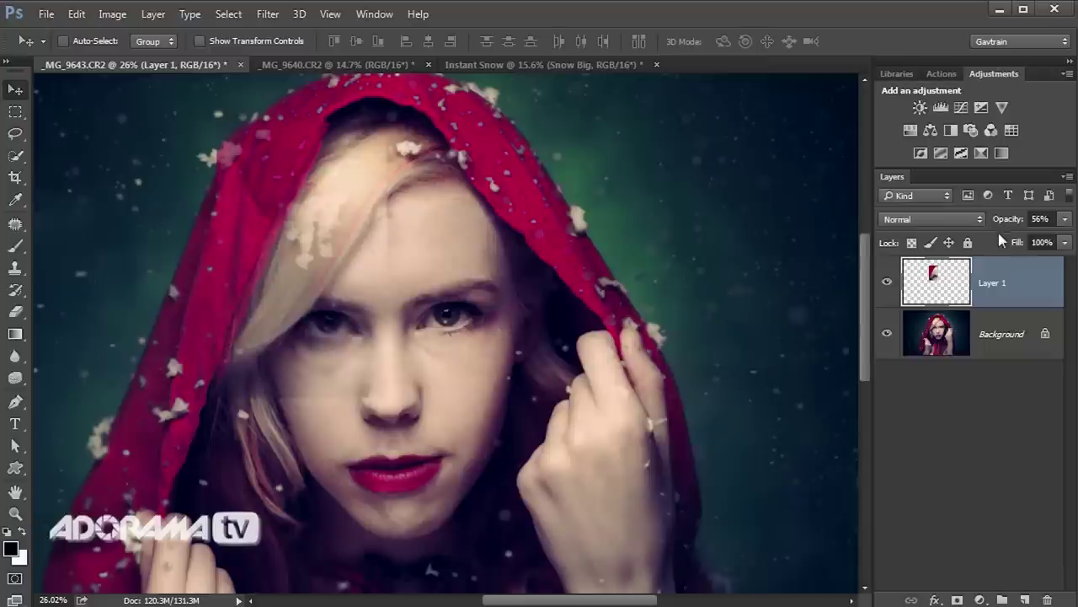
left_click_drag(1004, 218, 1071, 240)
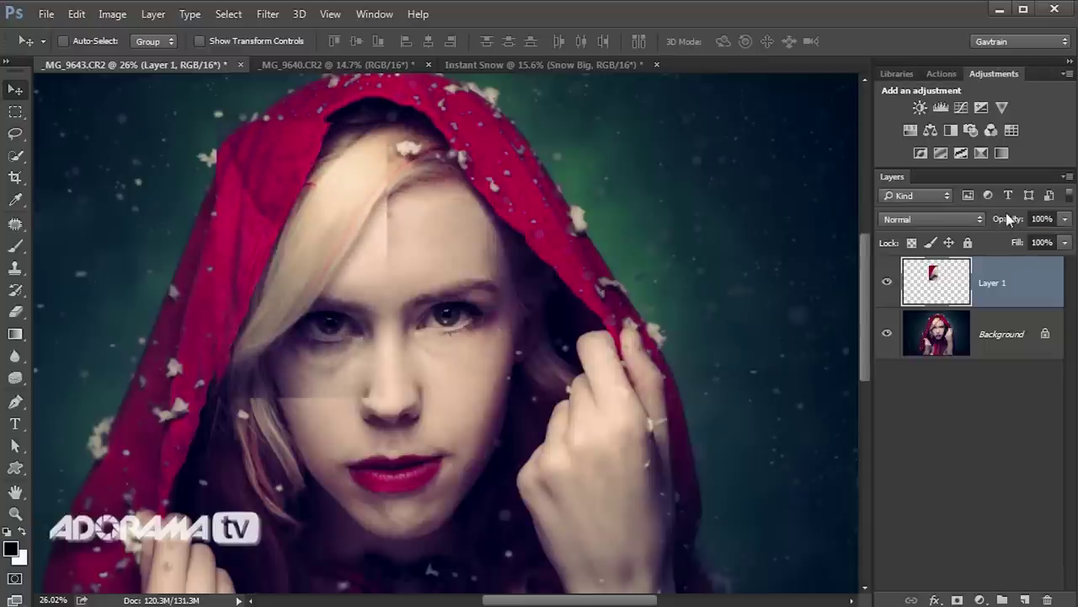
- Add a Hide All layer mask to Layer 1
left_click(154, 14)
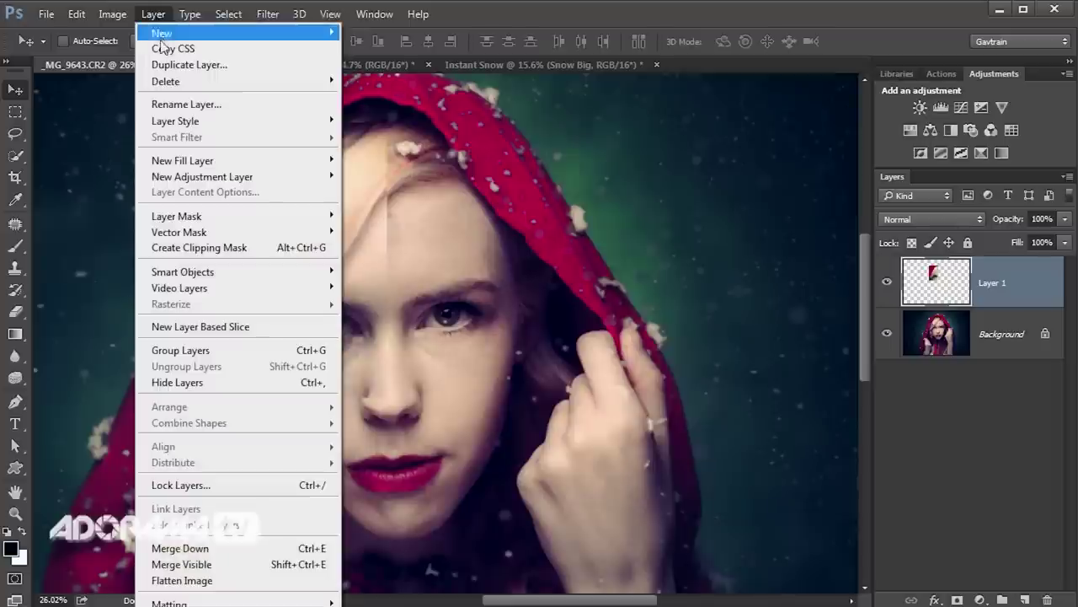
mouse_move(169, 221)
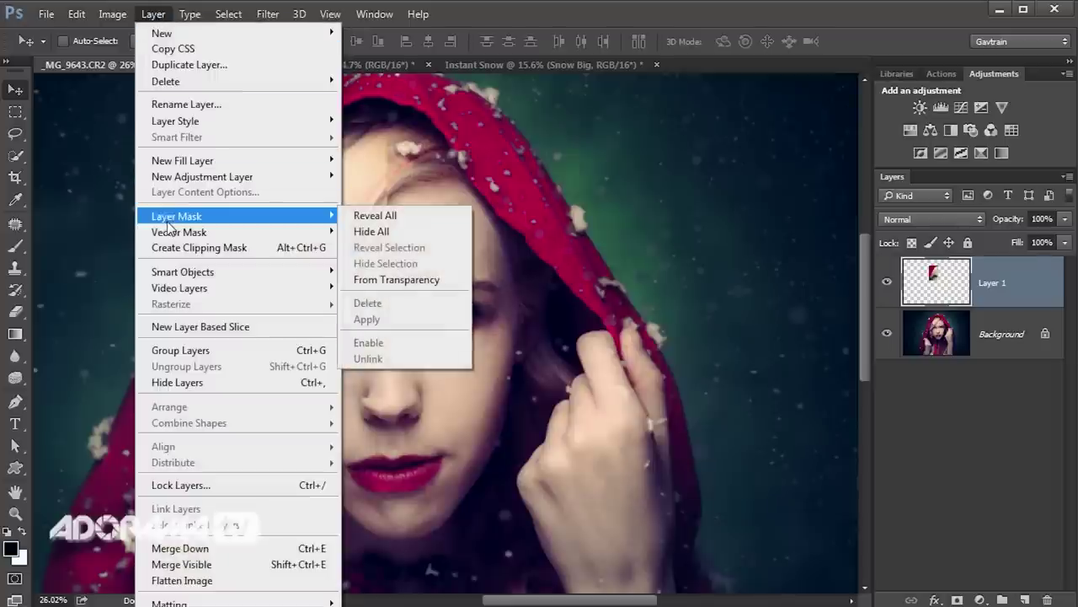
left_click(428, 240)
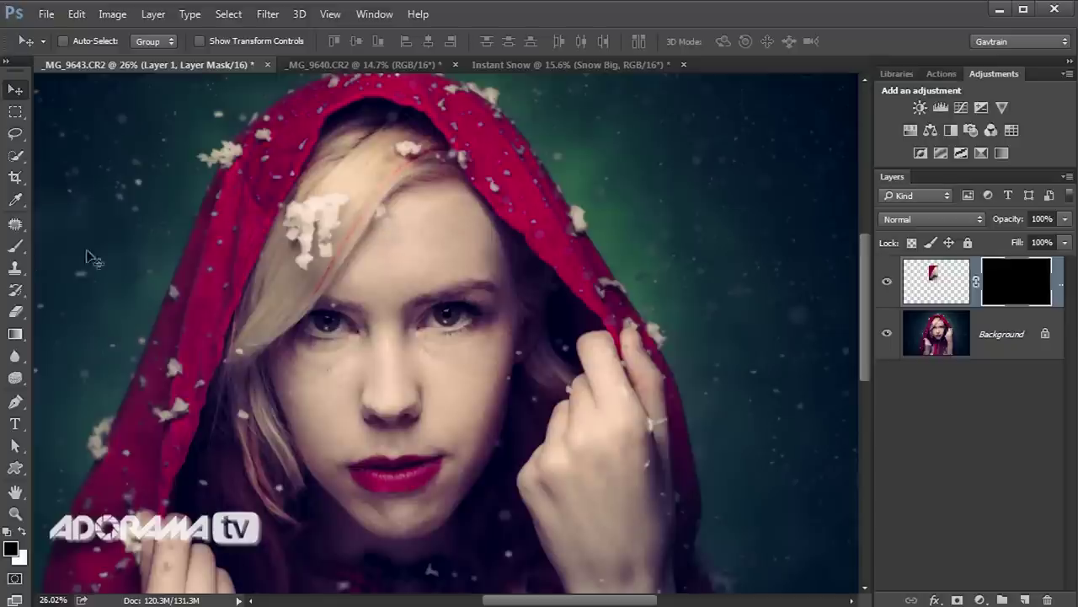
- Paint white on the mask with a size 125 brush over the large snow clump in the blonde fringe
left_click(16, 247)
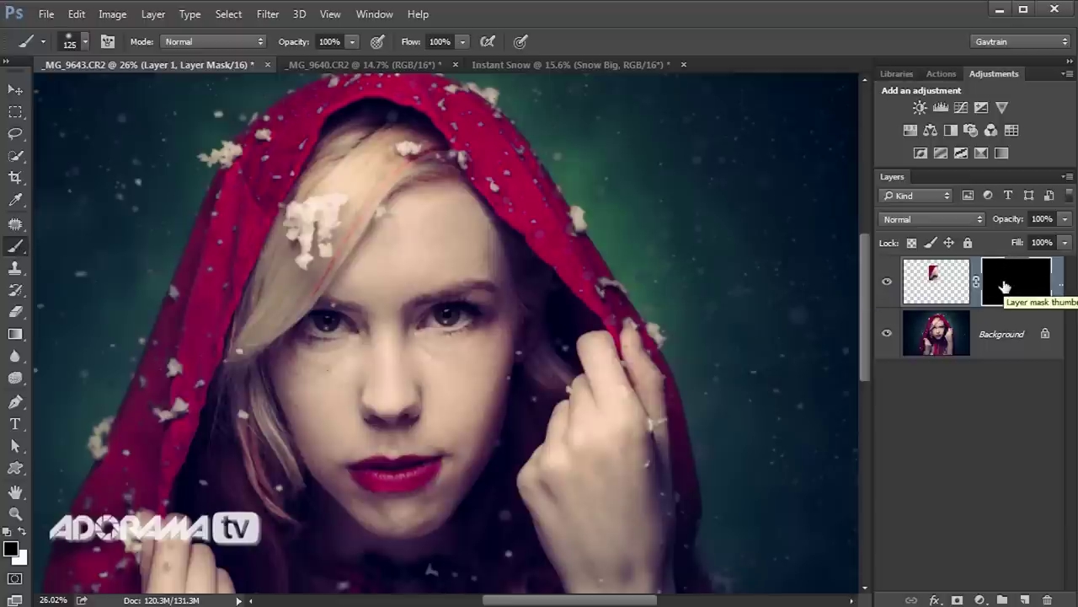
left_click(23, 531)
scroll(282, 253, "up", 1)
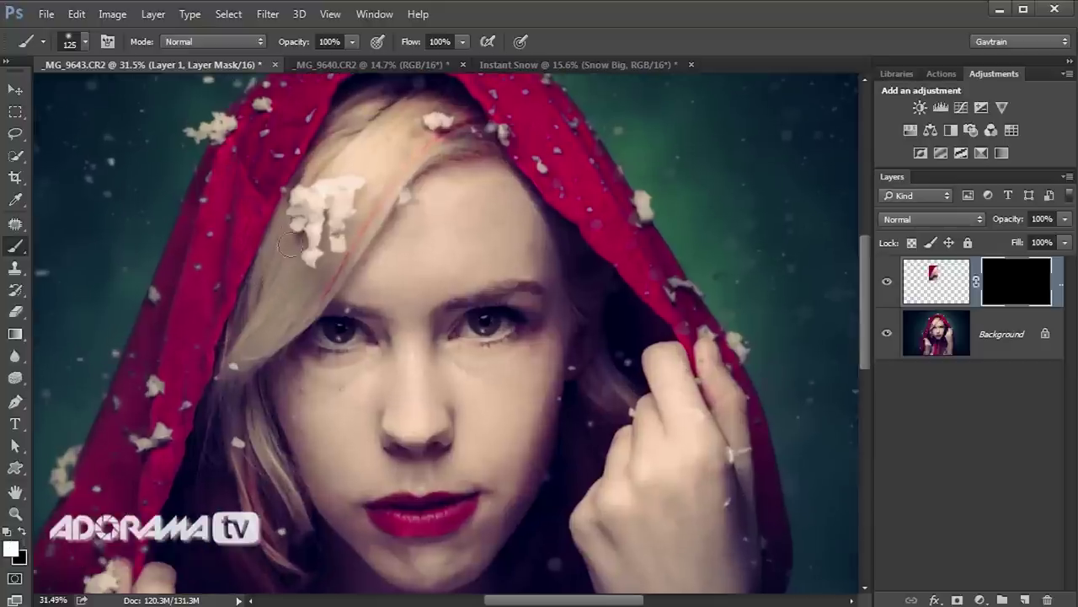
mouse_move(314, 226)
left_mouse_down()
mouse_move(310, 263)
mouse_move(331, 246)
mouse_move(358, 181)
mouse_move(299, 222)
mouse_move(322, 189)
mouse_move(299, 213)
mouse_move(283, 215)
mouse_move(290, 194)
mouse_move(279, 213)
mouse_move(292, 183)
left_mouse_up()
- Blend the clean hair across the fringe by painting white on the mask with a size 500 brush
key("x")
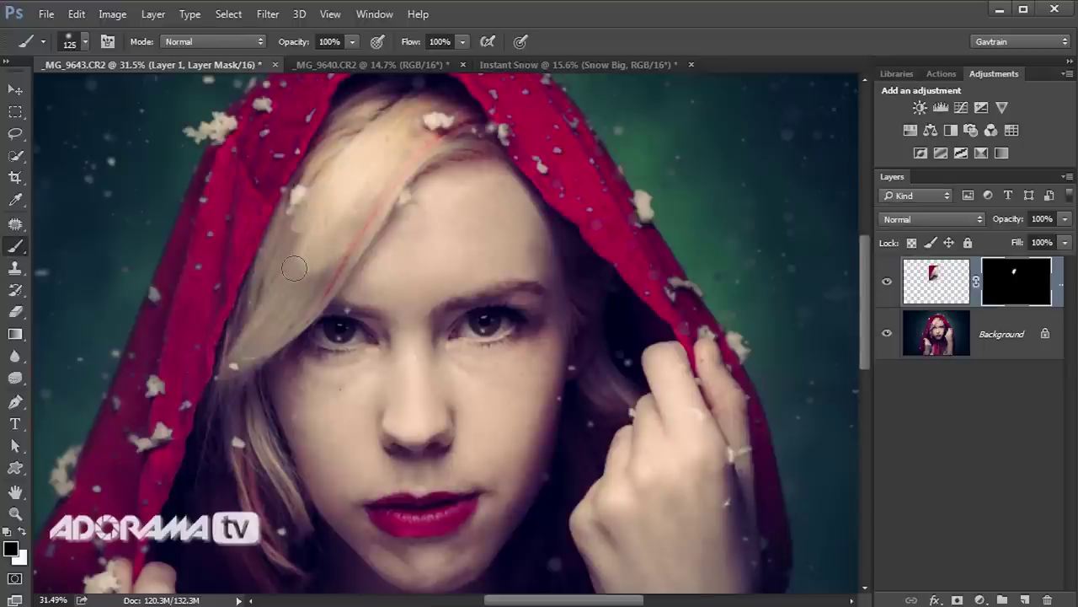
key("bracketright")
key("bracketright")
key("bracketright")
key("bracketright")
key("bracketright")
key("bracketright")
key("bracketright")
left_click(22, 531)
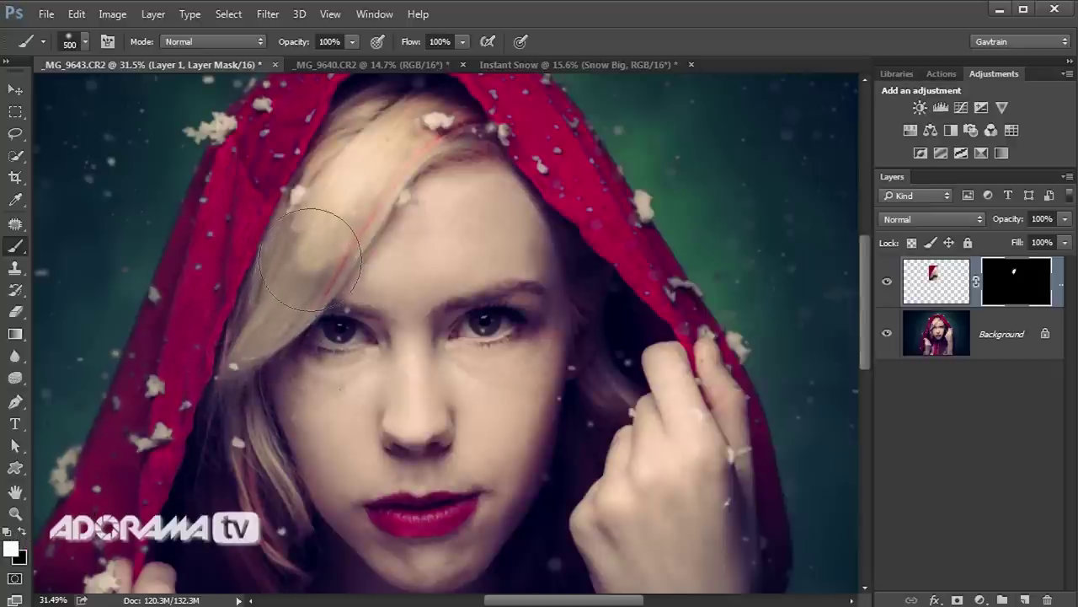
mouse_move(413, 222)
left_mouse_down()
mouse_move(359, 237)
mouse_move(316, 230)
mouse_move(290, 242)
left_mouse_up()
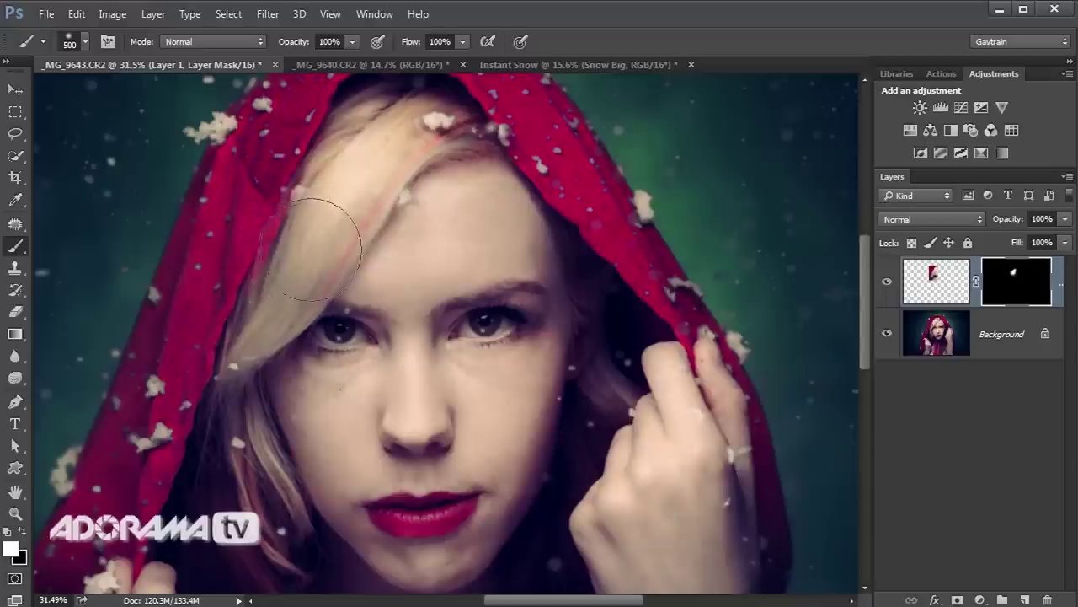
- Refine the mask where the hair meets the hood using black and a size 125 brush
key("bracketleft")
key("bracketleft")
key("bracketleft")
key("bracketleft")
key("bracketleft")
key("bracketleft")
key("bracketleft")
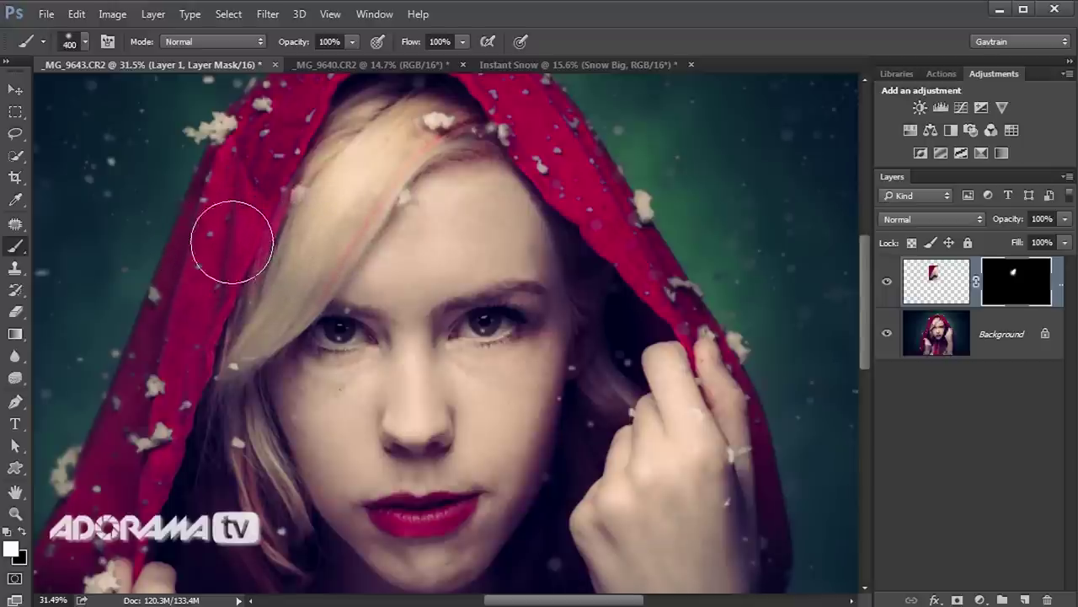
key("x")
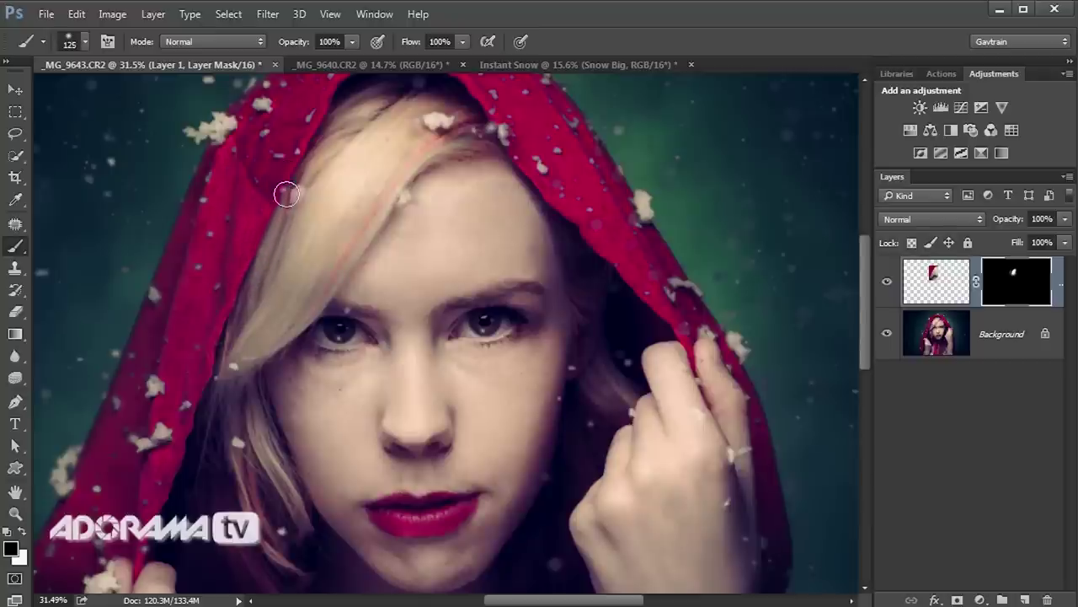
scroll(389, 187, "down", 1)
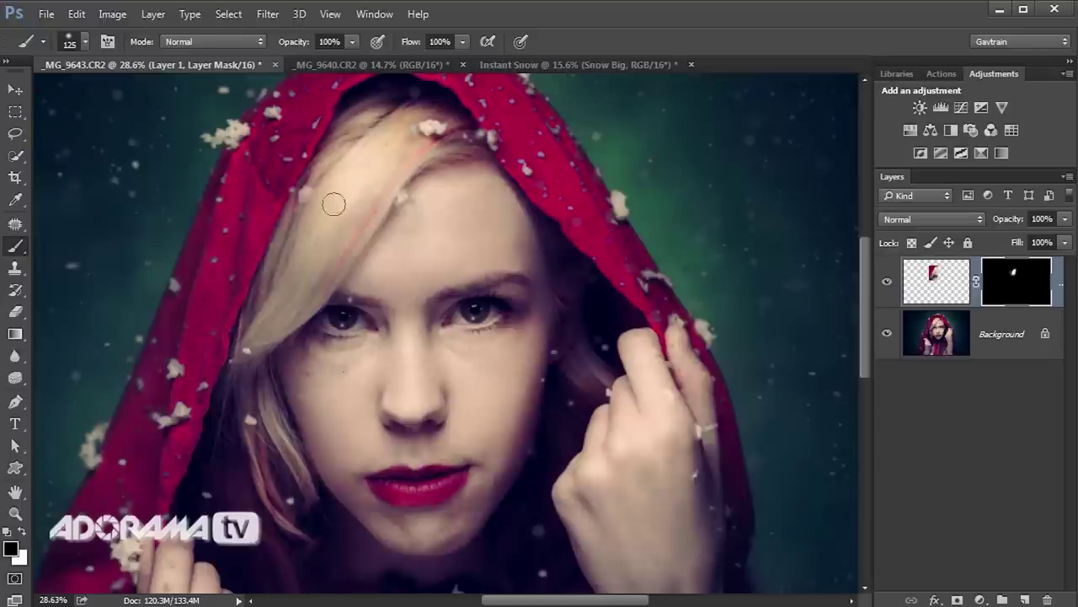
scroll(315, 231, "down", 4)
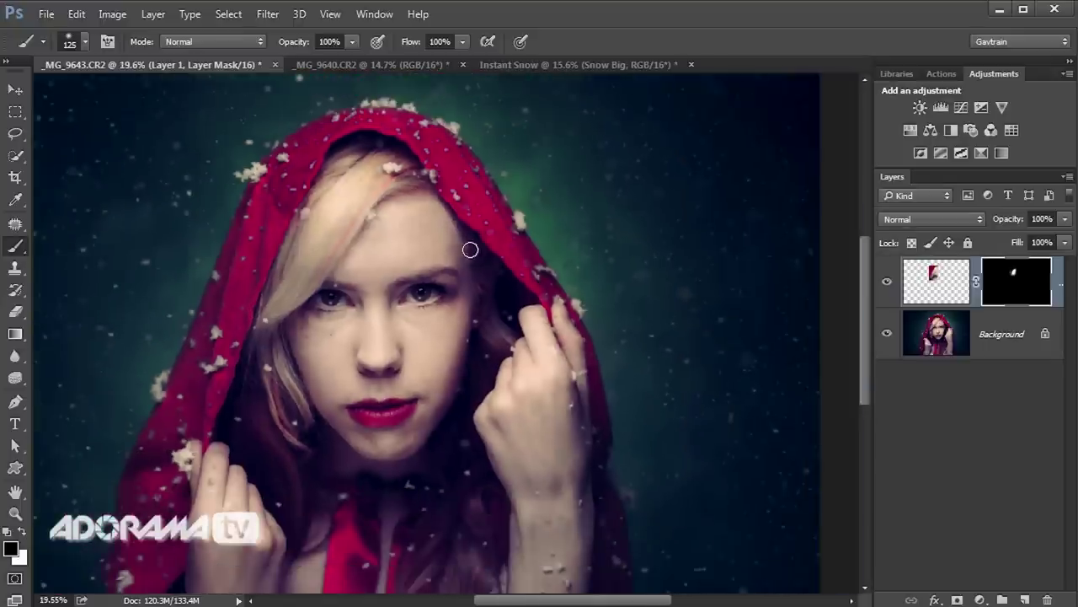
- Switch to the browser and look through the Instant Snow Action page on gavtrain.com
scroll(546, 257, "down", 3)
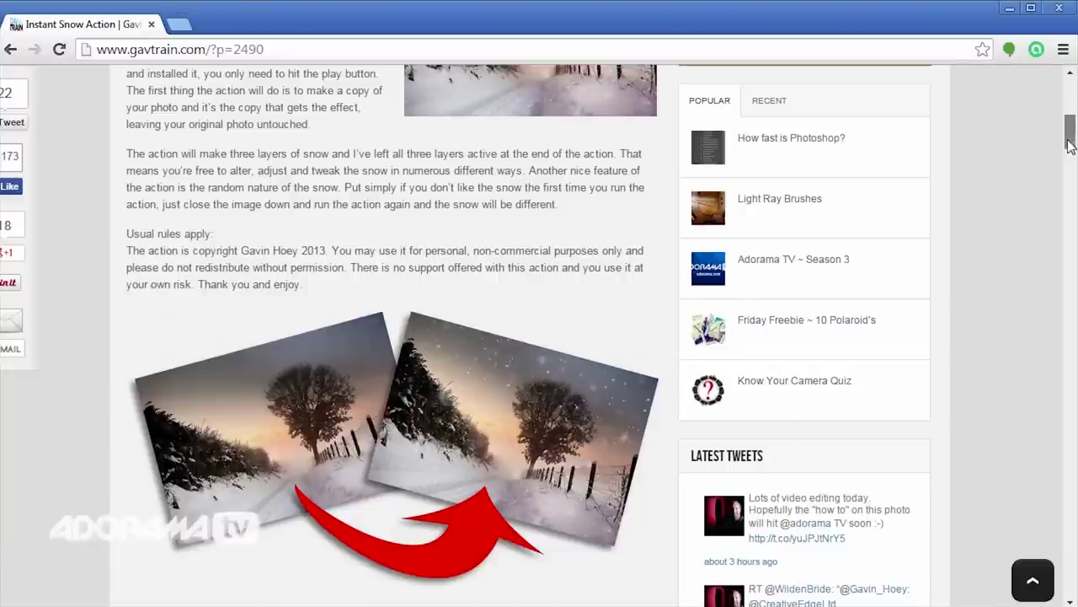
left_click_drag(1068, 135, 1068, 88)
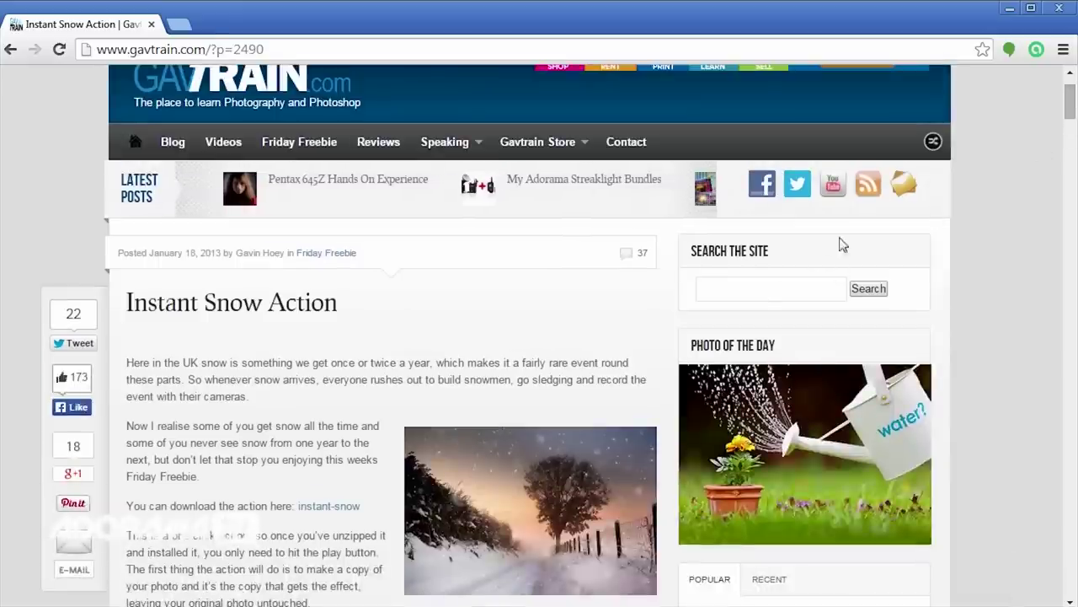
scroll(1067, 108, "up", 1)
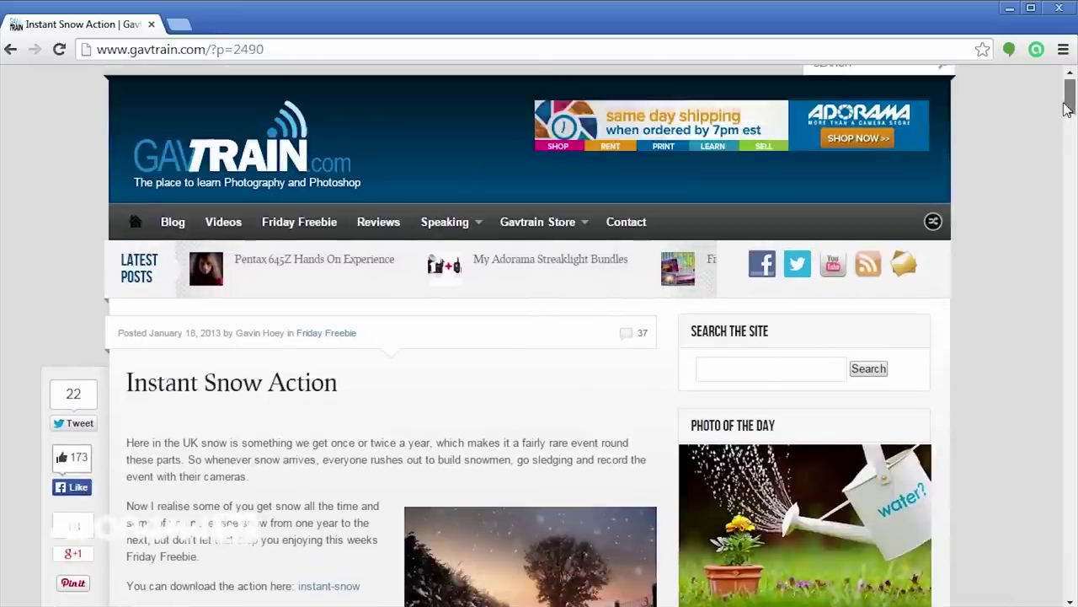
scroll(1066, 114, "down", 3)
left_click_drag(1065, 122, 1064, 141)
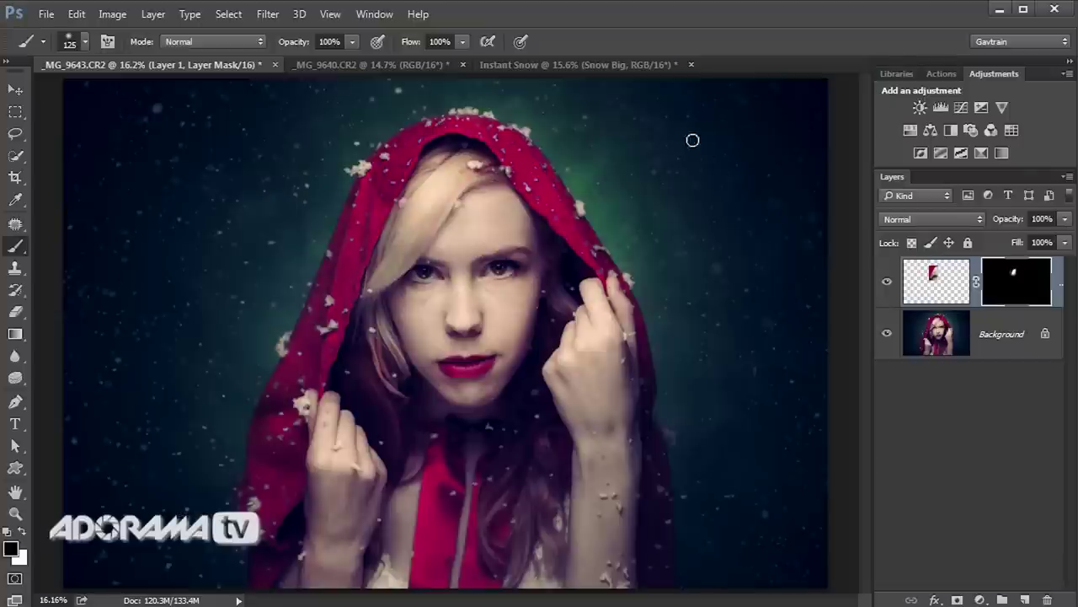
- Switch to Photoshop and copy the Snow Big and Snow Middle layers from the Instant Snow document into _MG_9643.CR2
left_click(653, 64)
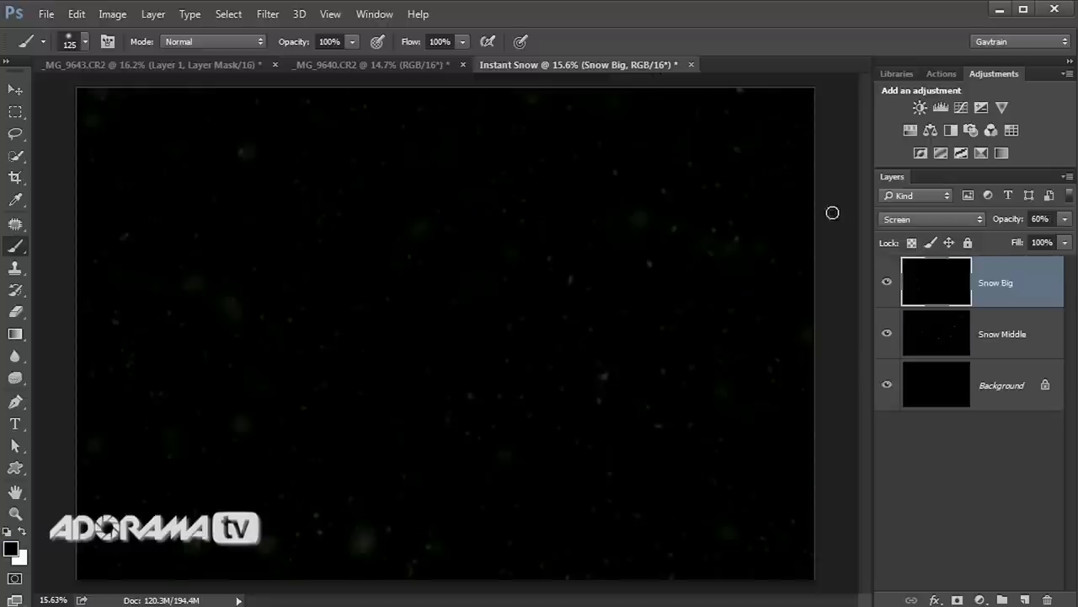
left_click(925, 349, "shift")
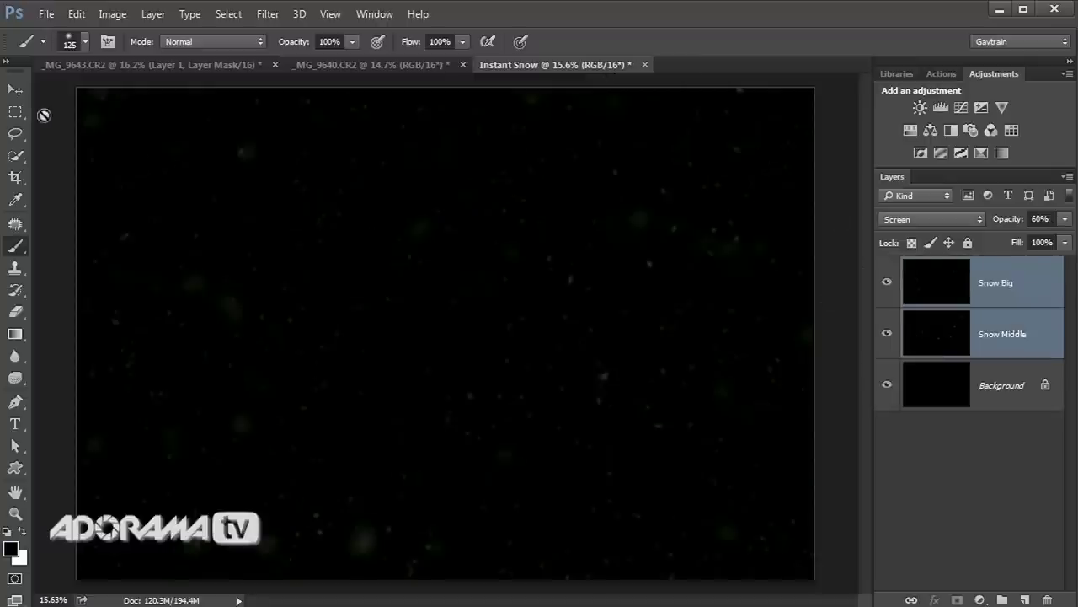
left_click(16, 90)
left_click_drag(207, 174, 303, 263)
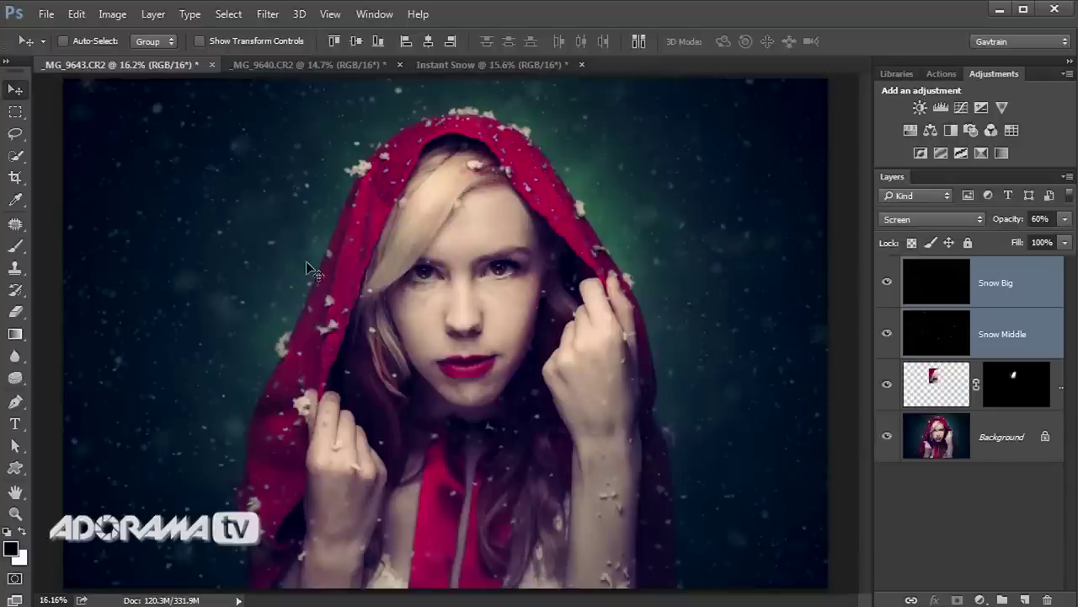